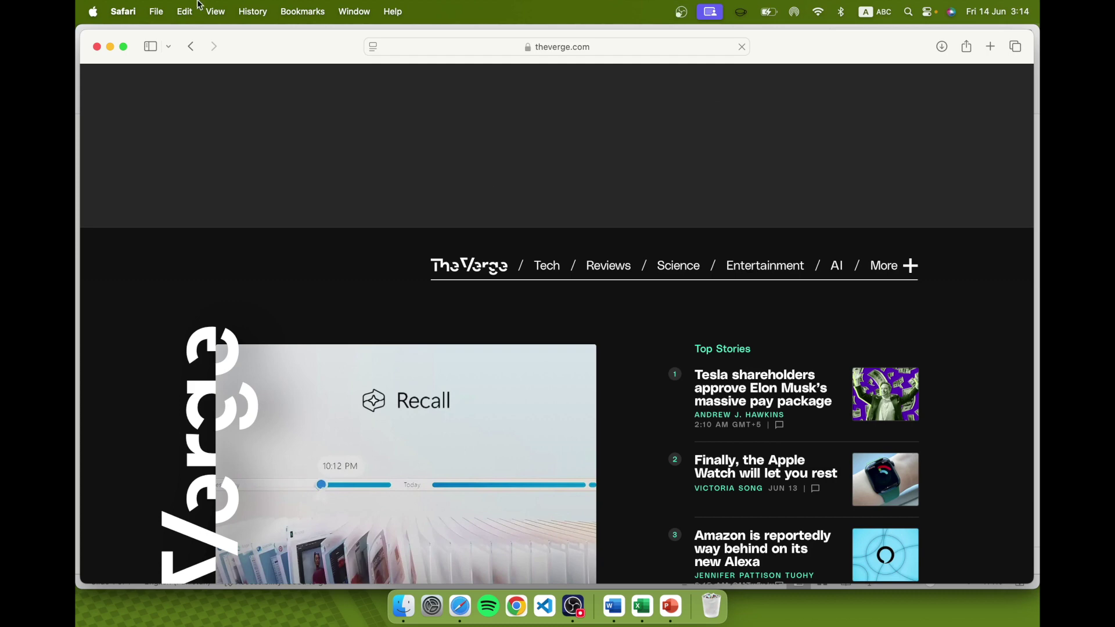
Step: View the About This Mac information window, then close it
{"action": "left_click", "coordinate": [95, 13]}
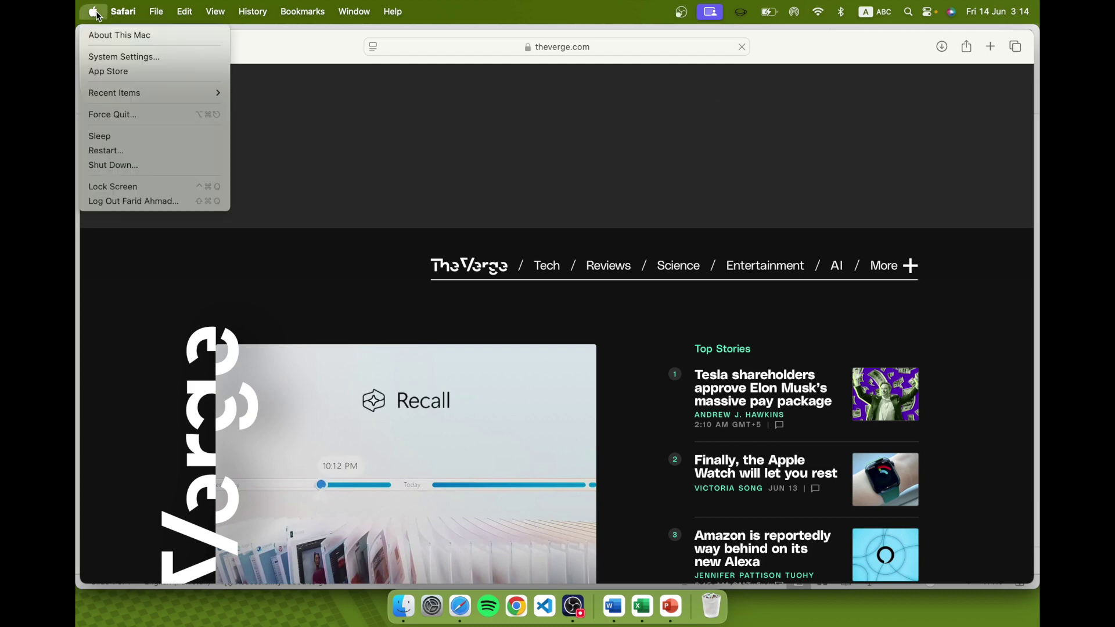
{"action": "left_click", "coordinate": [114, 35]}
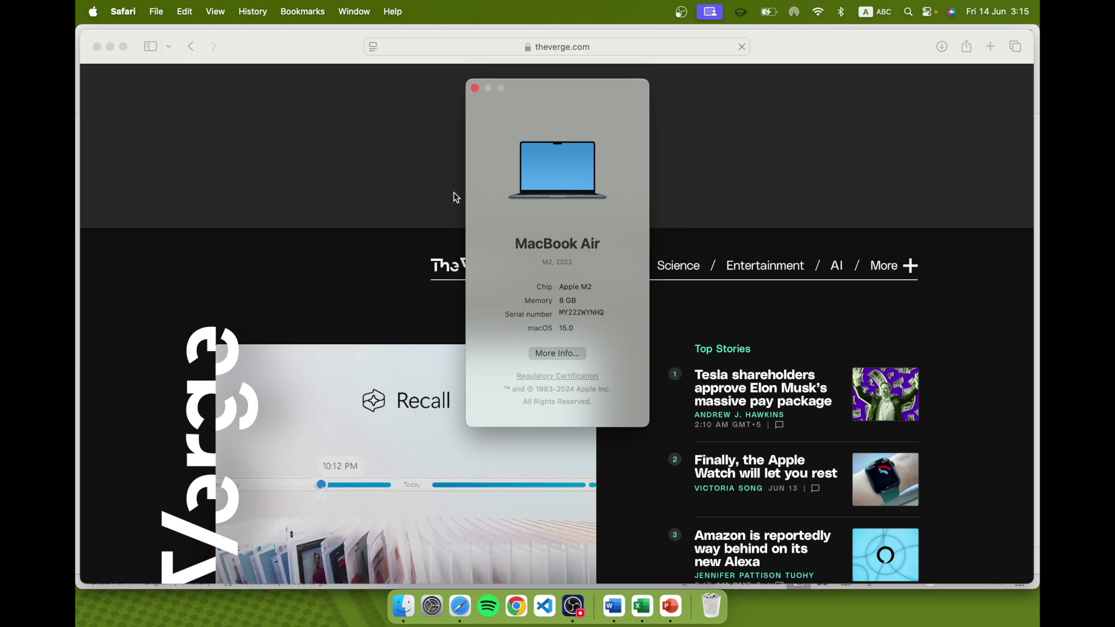
{"action": "left_click", "coordinate": [474, 88]}
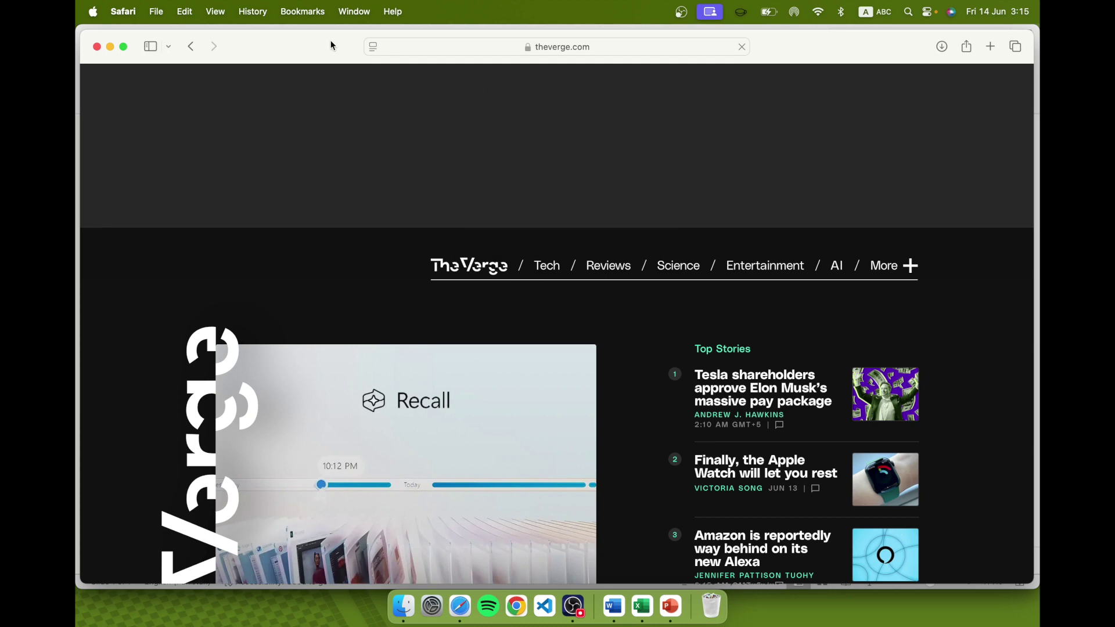
Step: Shrink Safari from full size and tile it on the left half, with PowerPoint windows on the right
{"action": "left_click_drag", "start_coordinate": [333, 46], "coordinate": [77, 215]}
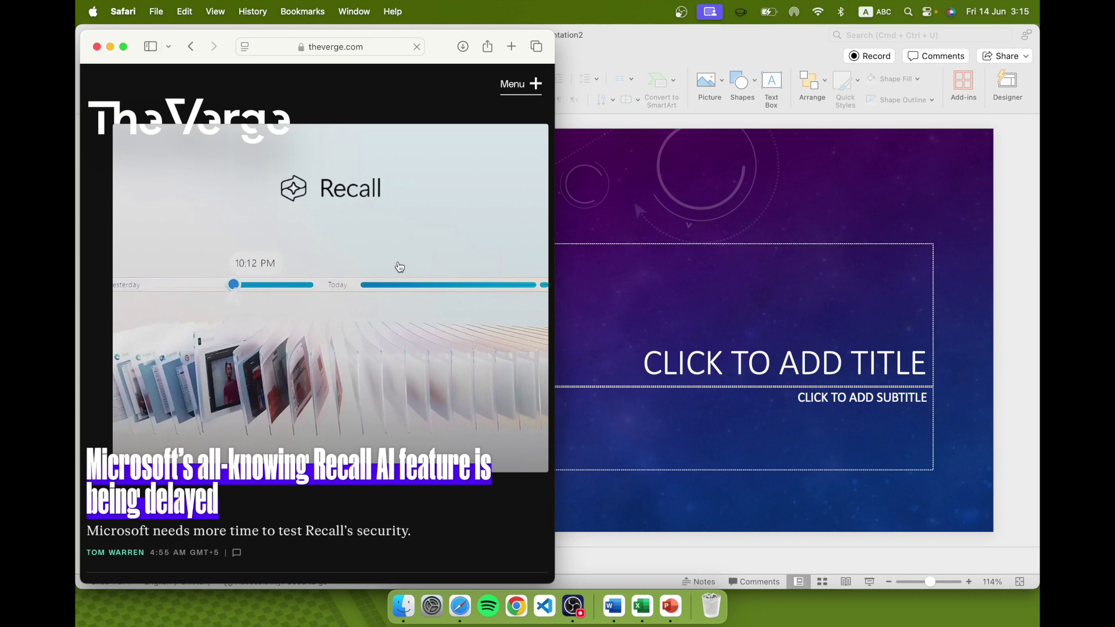
{"action": "left_click_drag", "start_coordinate": [438, 43], "coordinate": [1038, 234]}
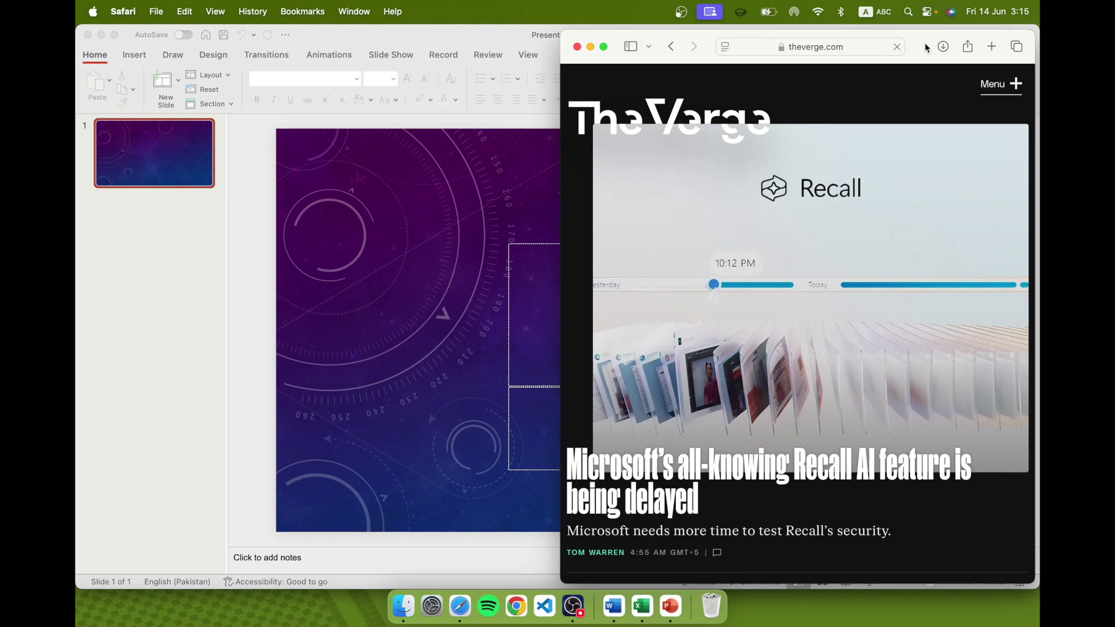
{"action": "left_click_drag", "start_coordinate": [924, 43], "coordinate": [648, 6]}
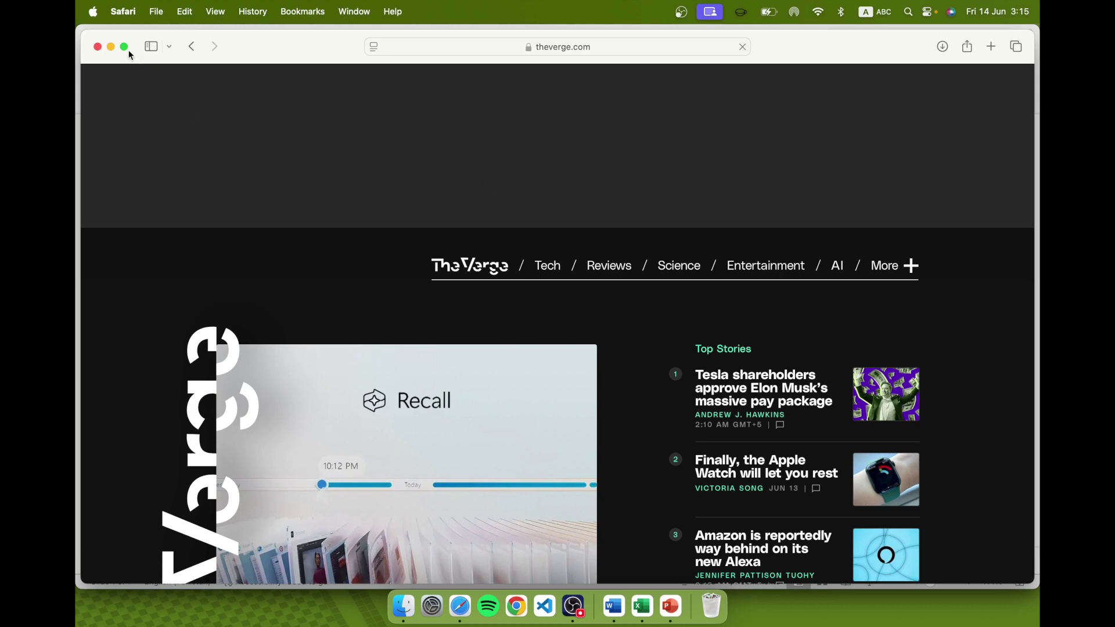
{"action": "mouse_move", "coordinate": [127, 53]}
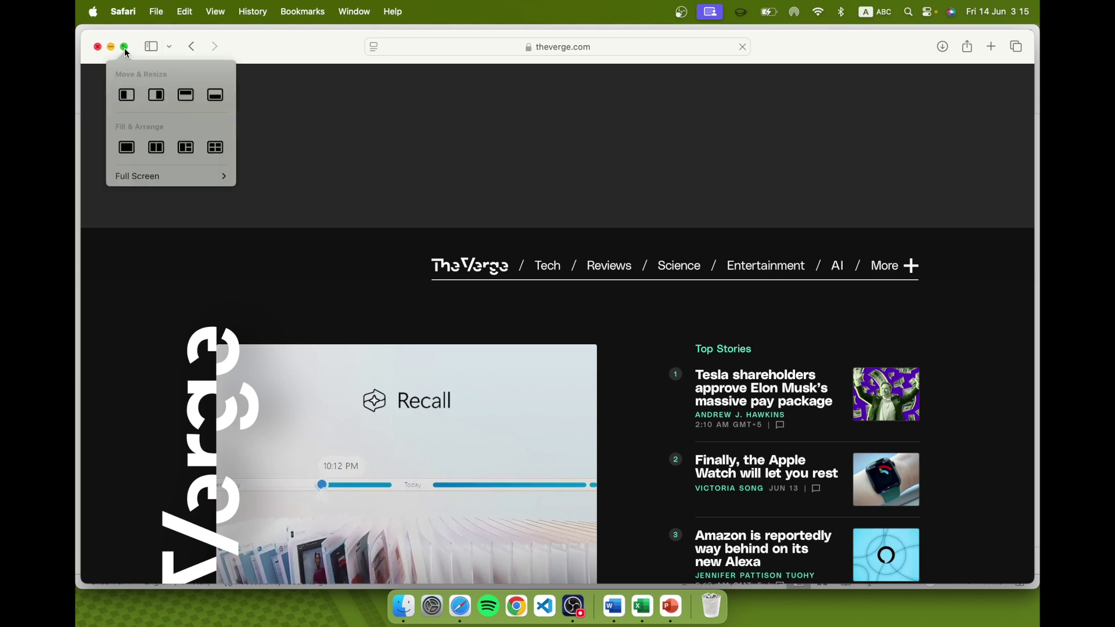
{"action": "left_click", "coordinate": [190, 151]}
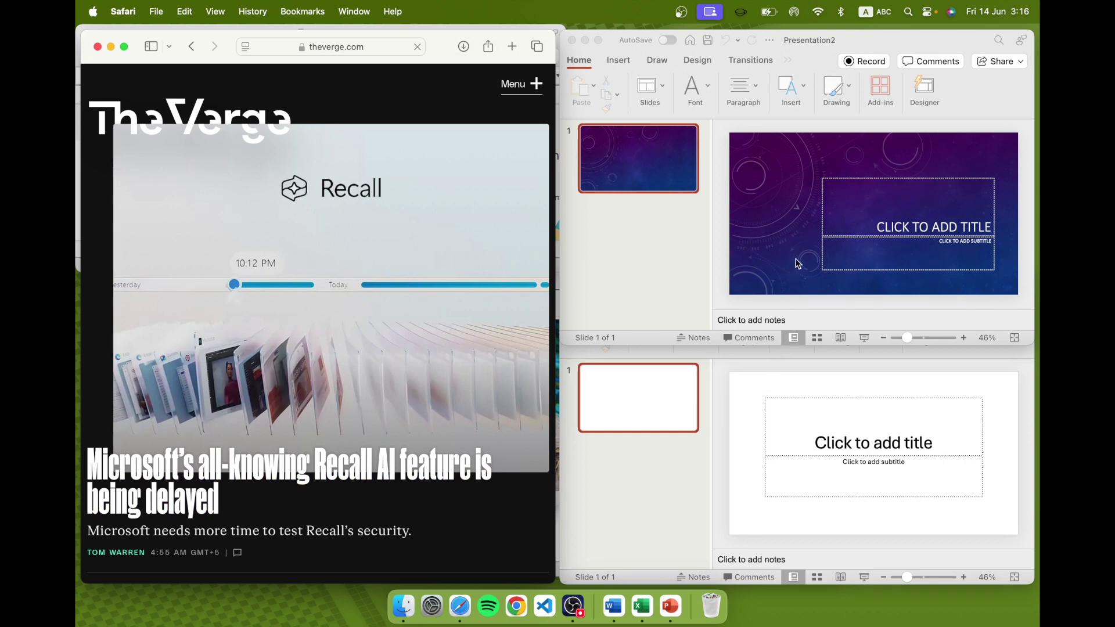
Step: Close the blank Presentation1 window, leaving Presentation2 beside Safari
{"action": "left_click", "coordinate": [767, 406]}
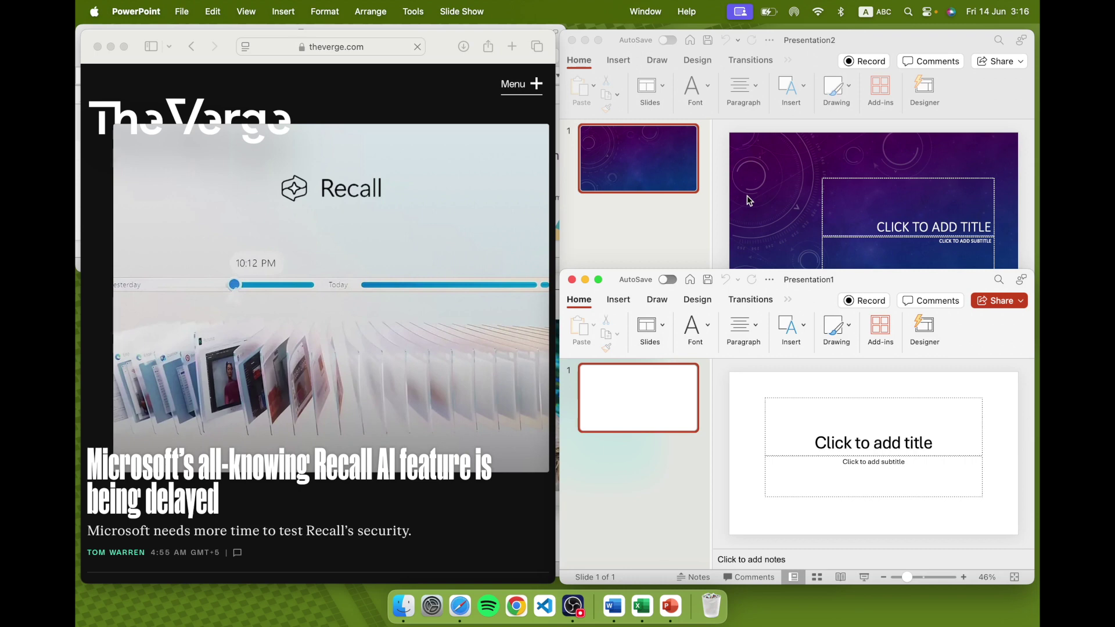
{"action": "left_click", "coordinate": [212, 39]}
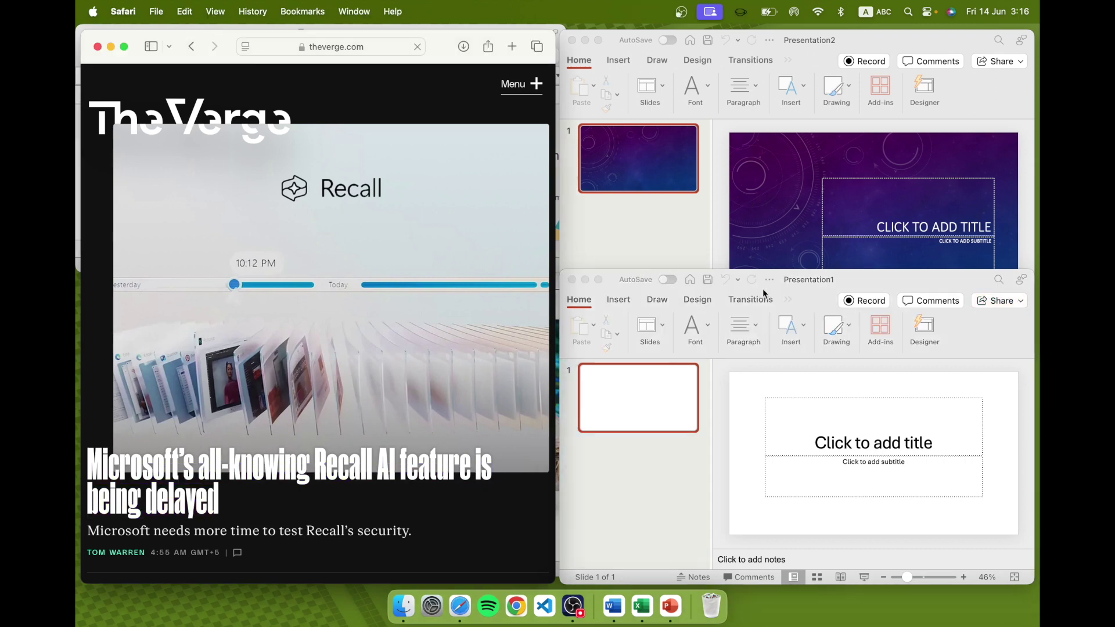
{"action": "mouse_move", "coordinate": [855, 282]}
{"action": "left_mouse_down"}
{"action": "mouse_move", "coordinate": [855, 362]}
{"action": "mouse_move", "coordinate": [851, 282]}
{"action": "left_mouse_up"}
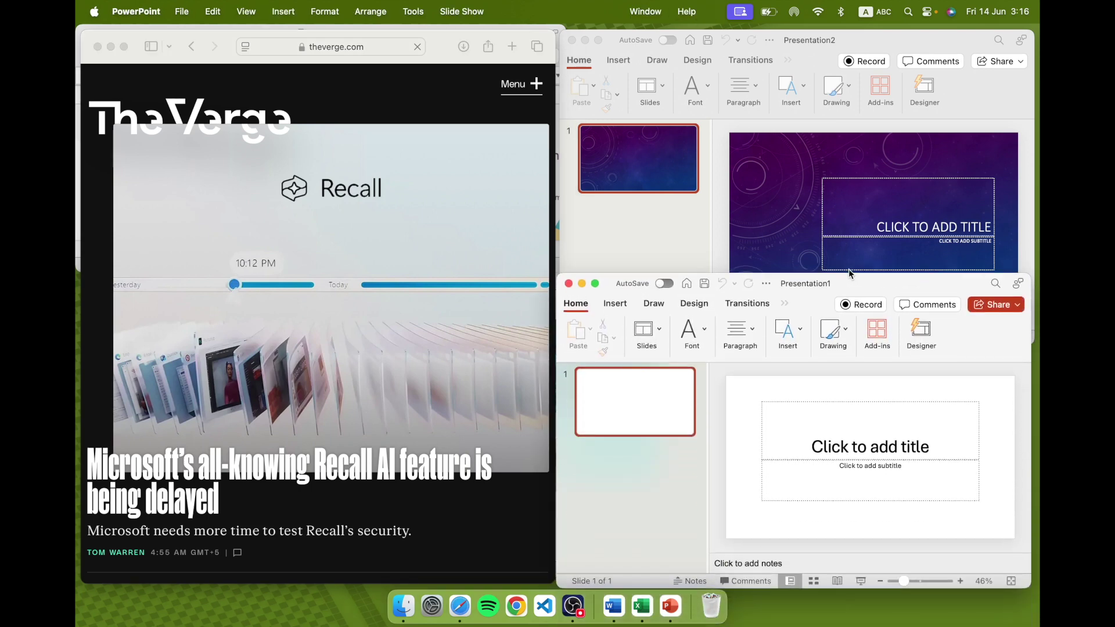
{"action": "left_click_drag", "start_coordinate": [849, 270], "coordinate": [848, 271]}
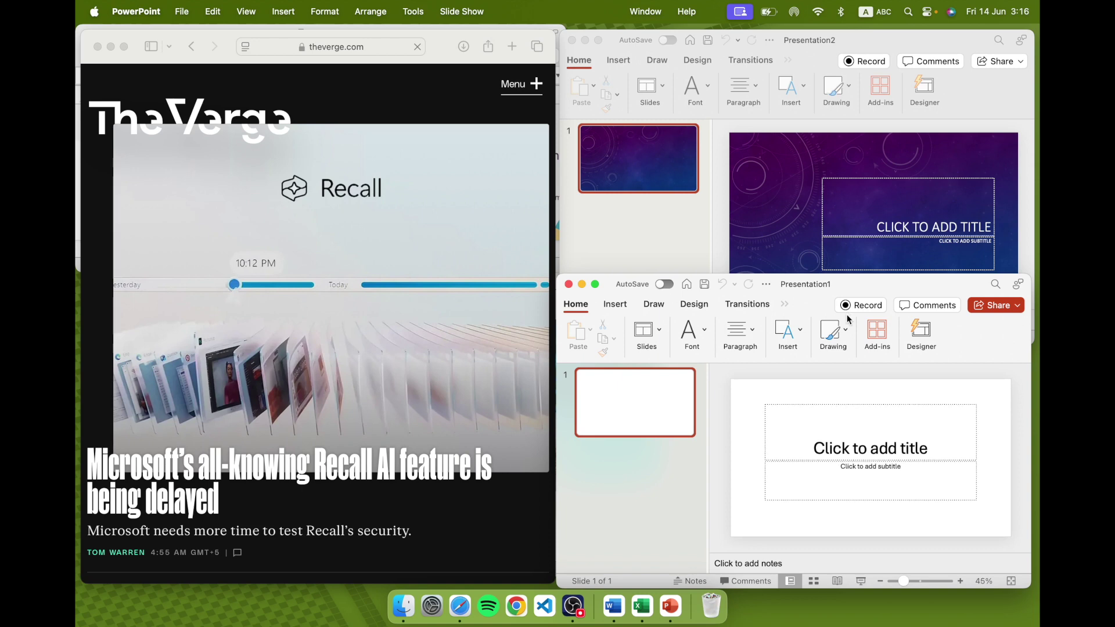
{"action": "left_click", "coordinate": [569, 284]}
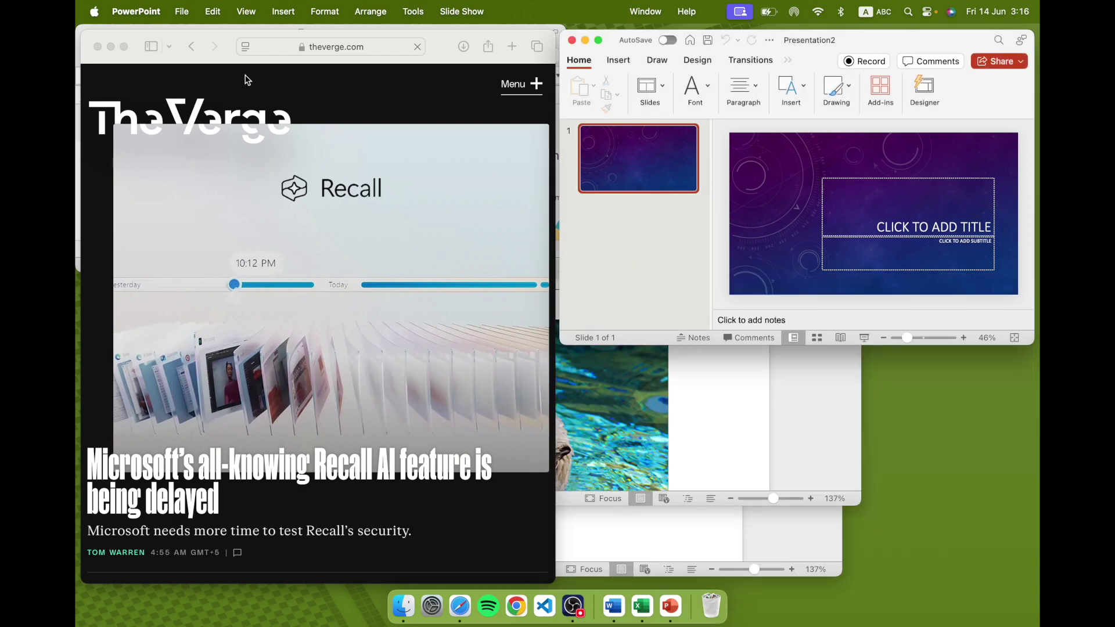
Step: Tile Safari, Excel, PowerPoint and Word into screen quarters, then enlarge the Online Sales Tracker1 window
{"action": "left_click", "coordinate": [228, 47]}
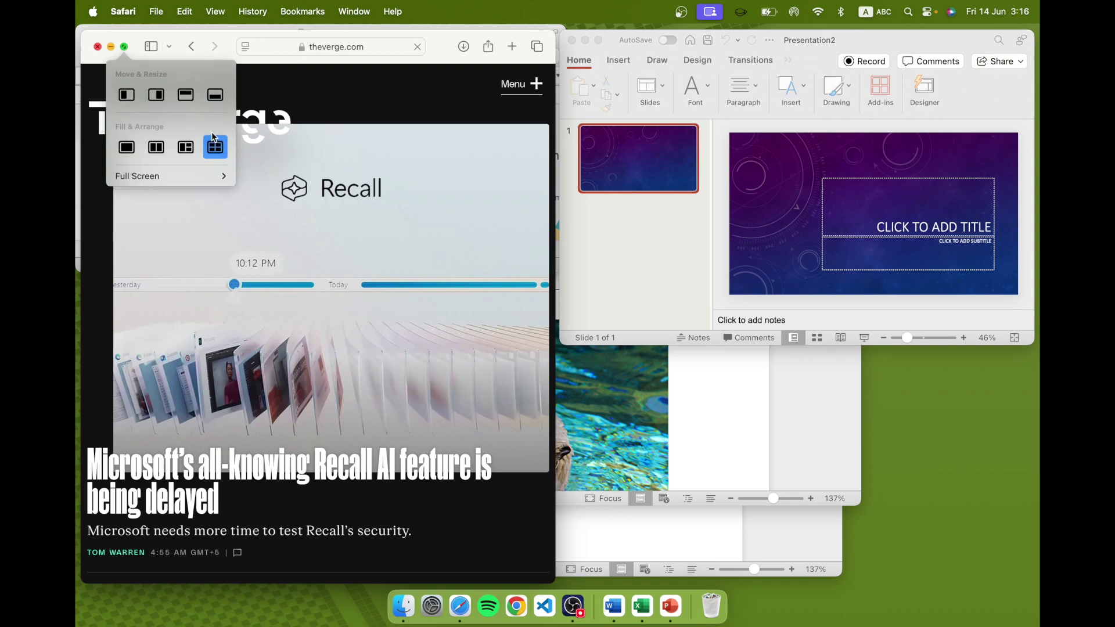
{"action": "left_click", "coordinate": [215, 145]}
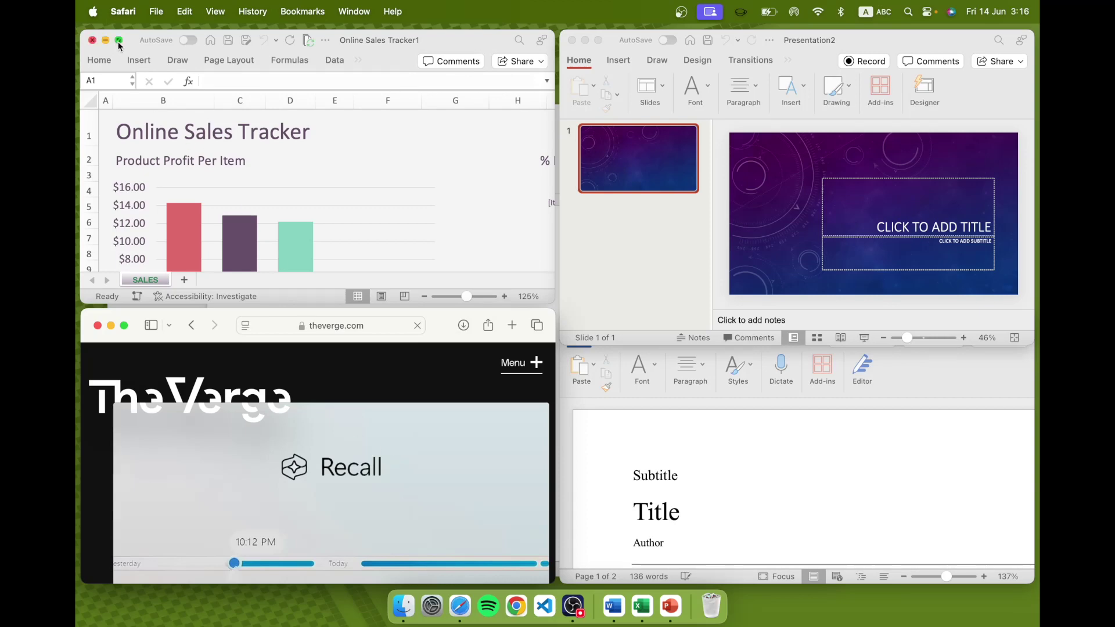
{"action": "left_click", "coordinate": [139, 51]}
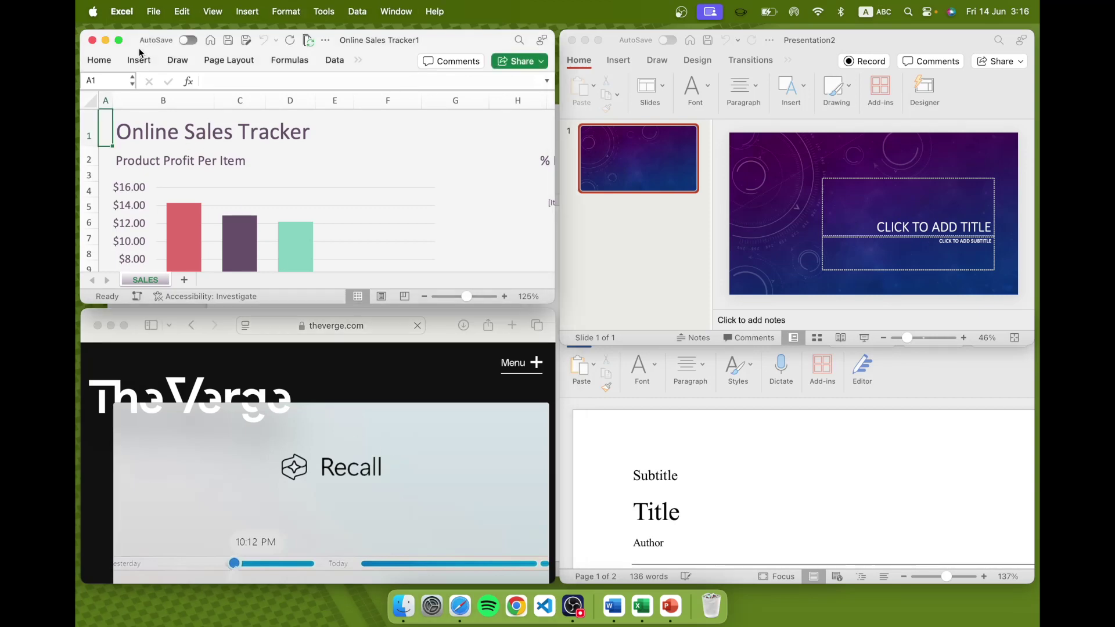
{"action": "mouse_move", "coordinate": [118, 41]}
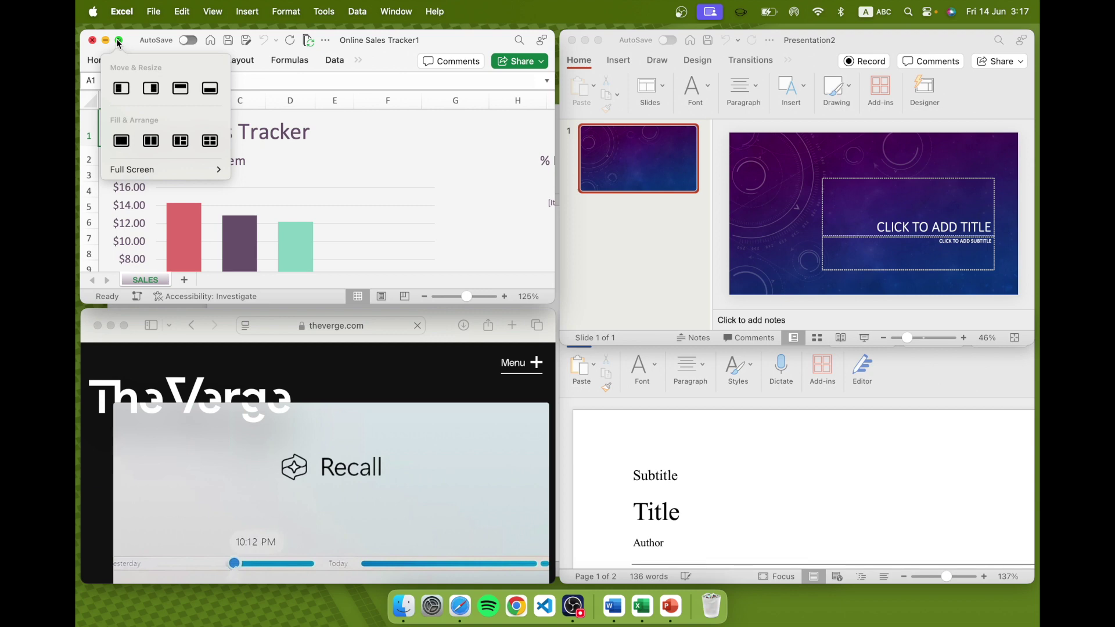
{"action": "left_click", "coordinate": [122, 140]}
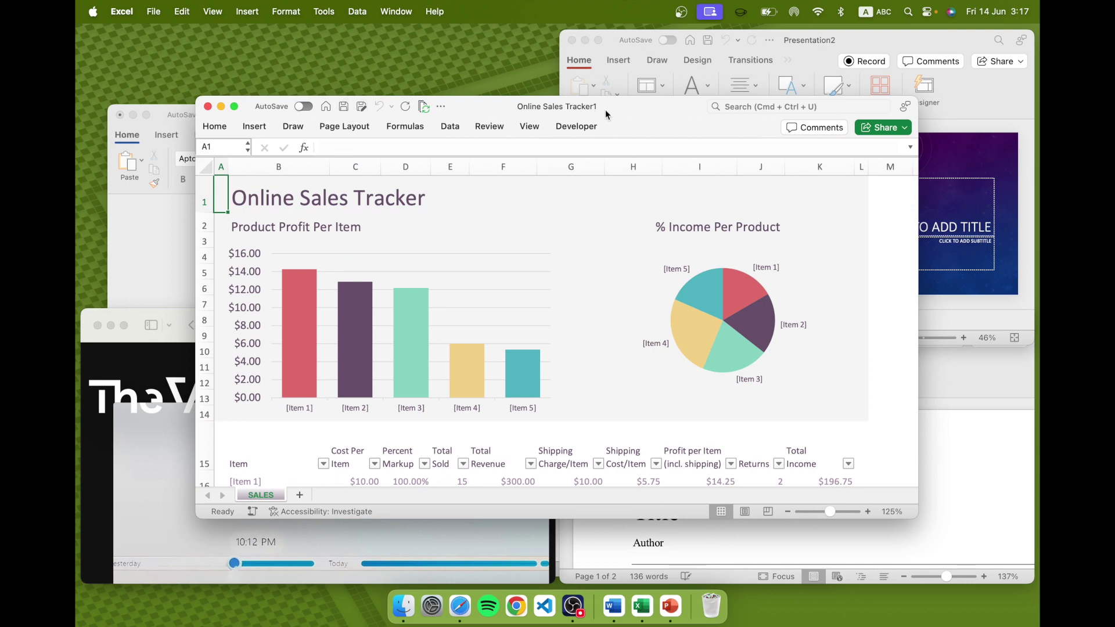
{"action": "mouse_move", "coordinate": [236, 107]}
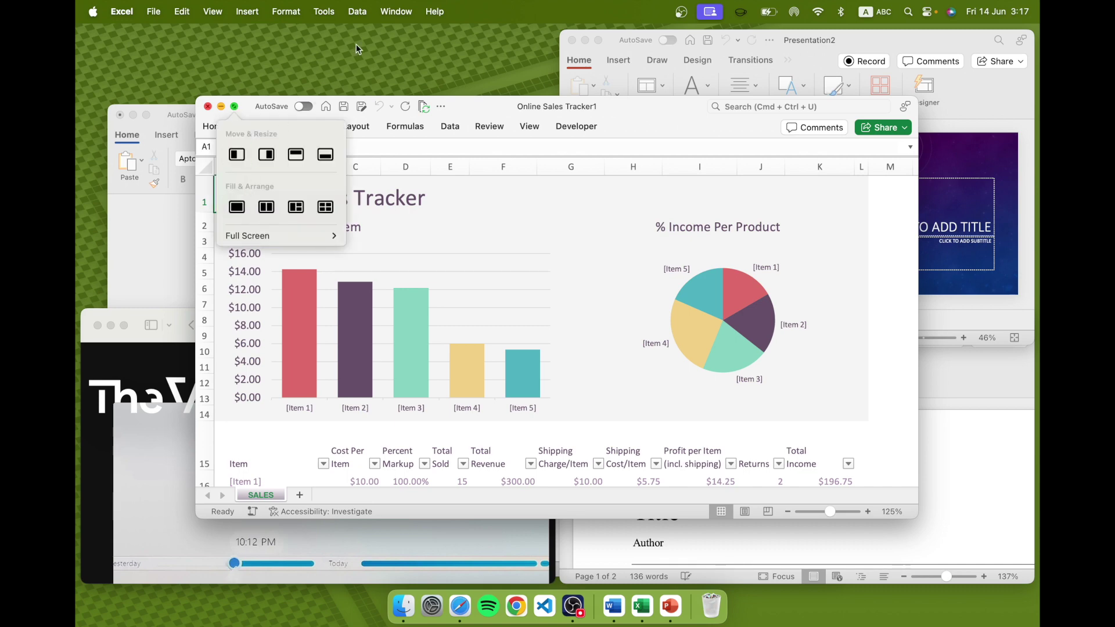
{"action": "left_click", "coordinate": [396, 12]}
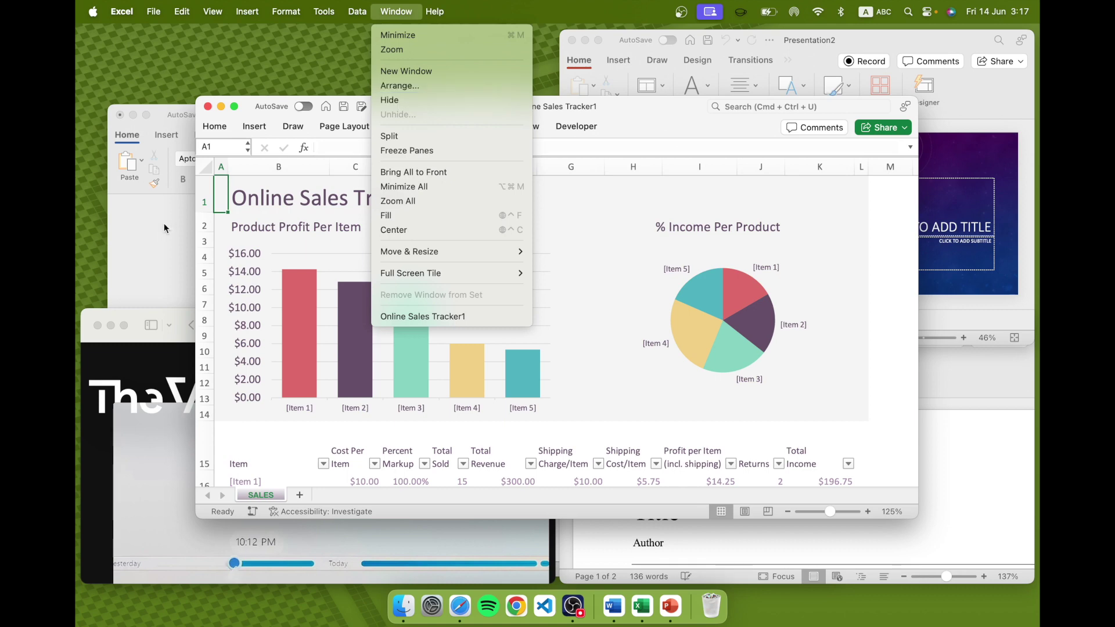
{"action": "left_click", "coordinate": [127, 311]}
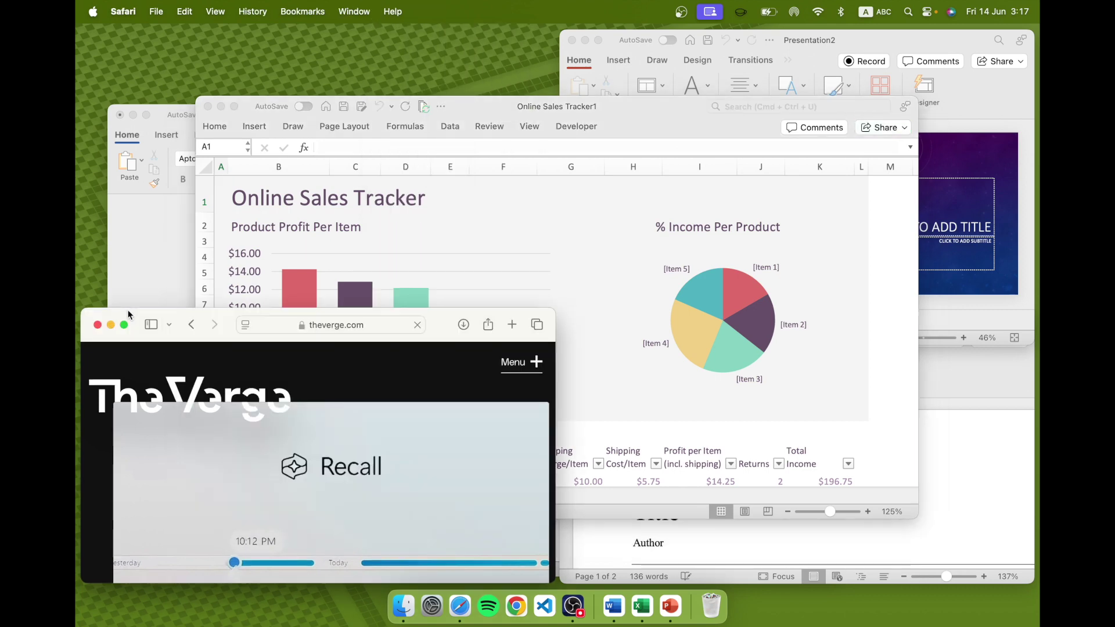
{"action": "left_click", "coordinate": [360, 13]}
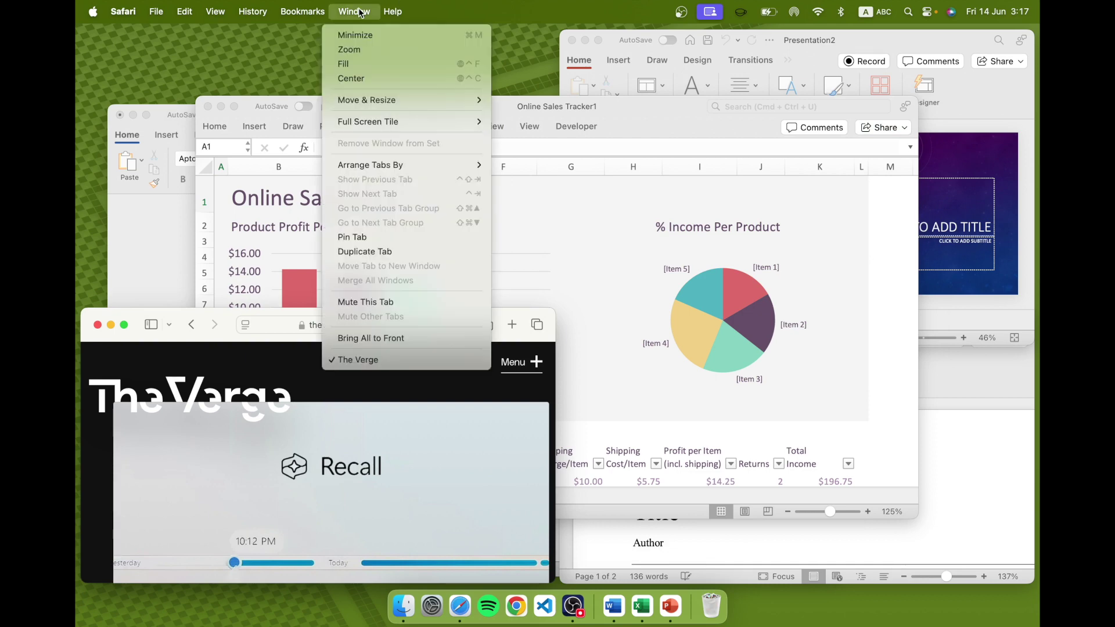
{"action": "mouse_move", "coordinate": [393, 99]}
{"action": "left_click", "coordinate": [652, 119]}
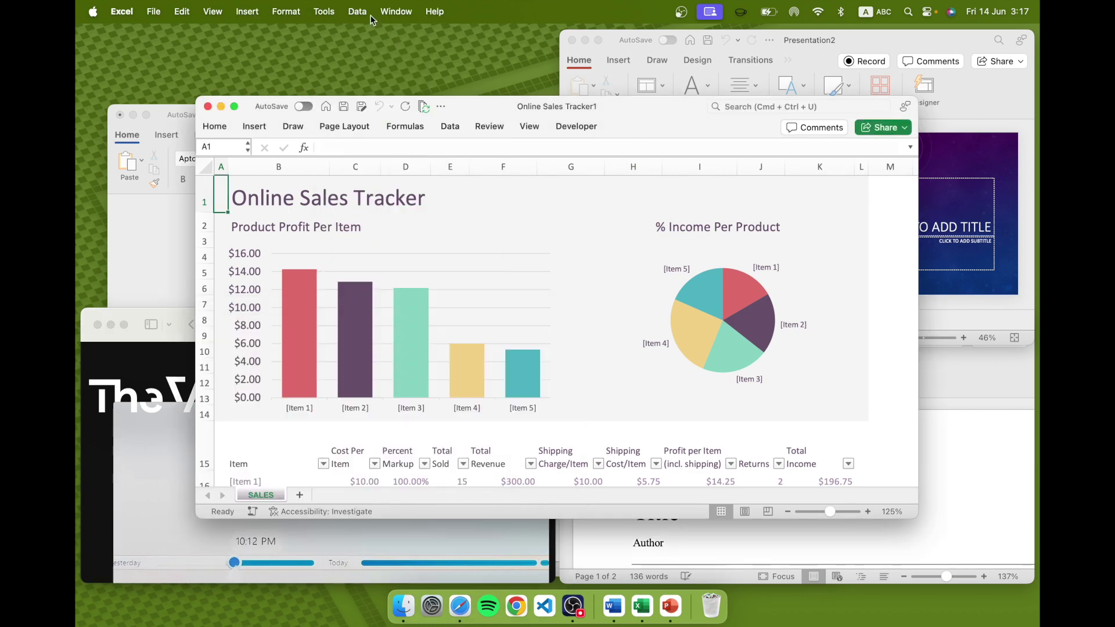
{"action": "left_click", "coordinate": [400, 9]}
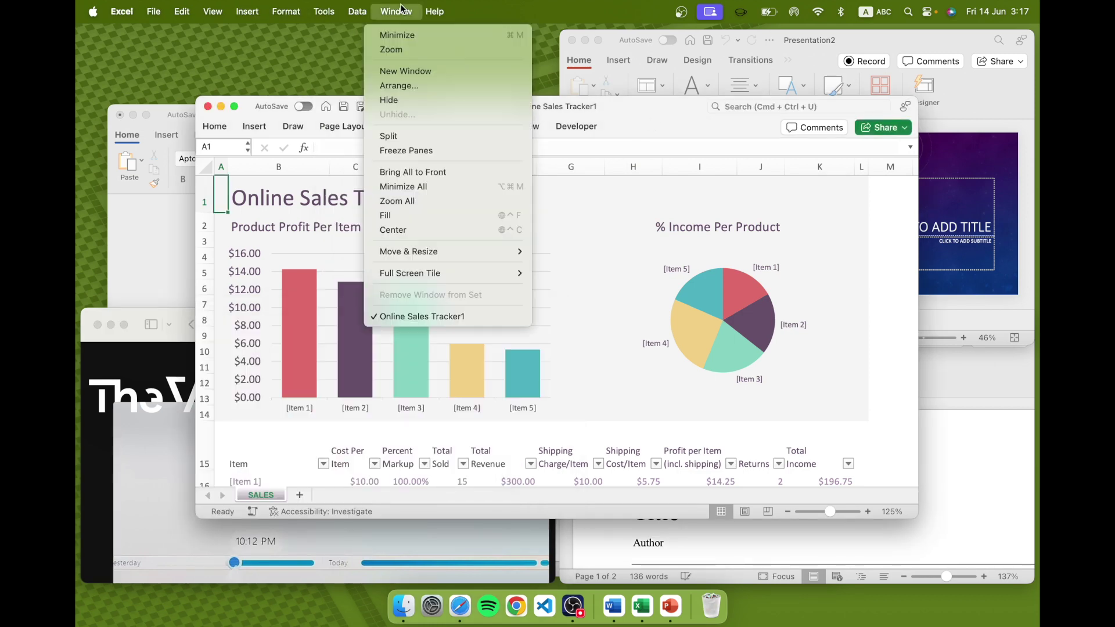
{"action": "left_click", "coordinate": [134, 314]}
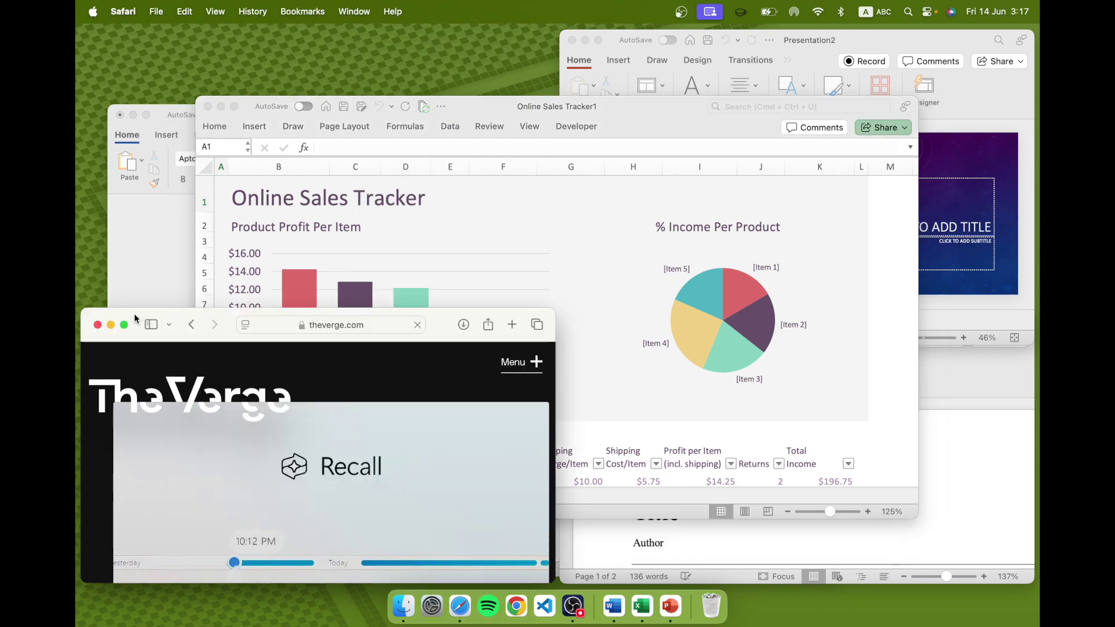
{"action": "left_click", "coordinate": [354, 12]}
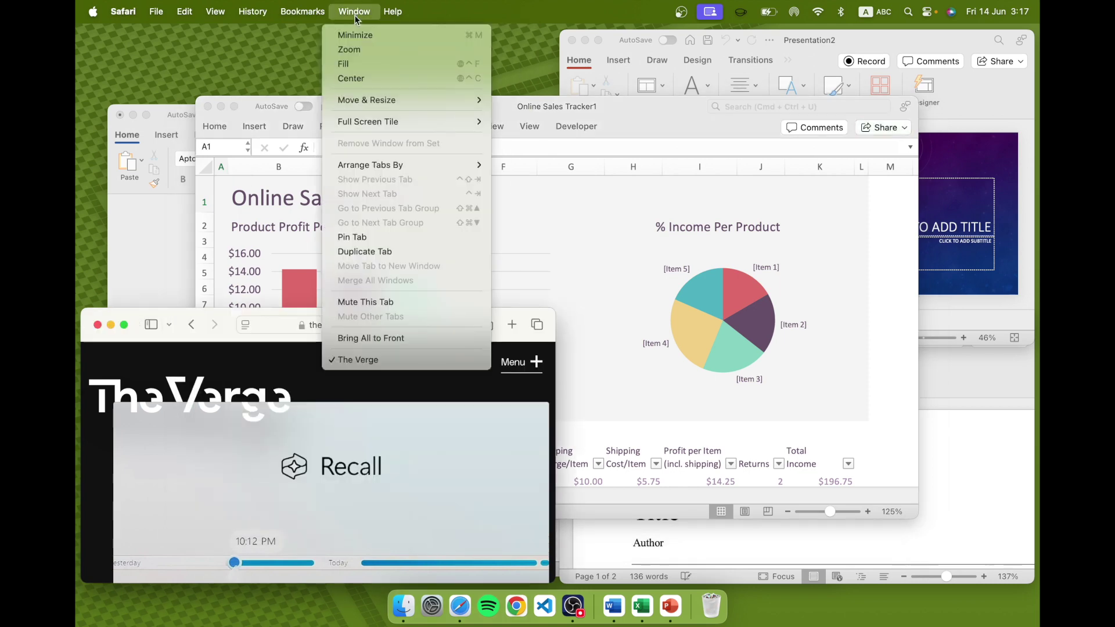
{"action": "mouse_move", "coordinate": [389, 101]}
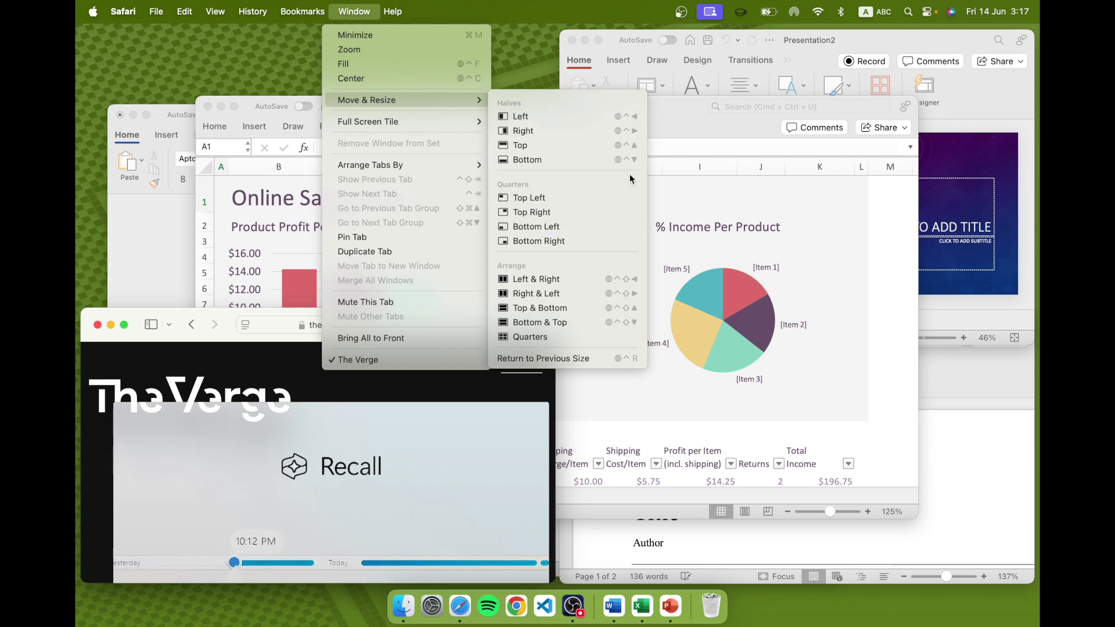
{"action": "key", "text": "alt"}
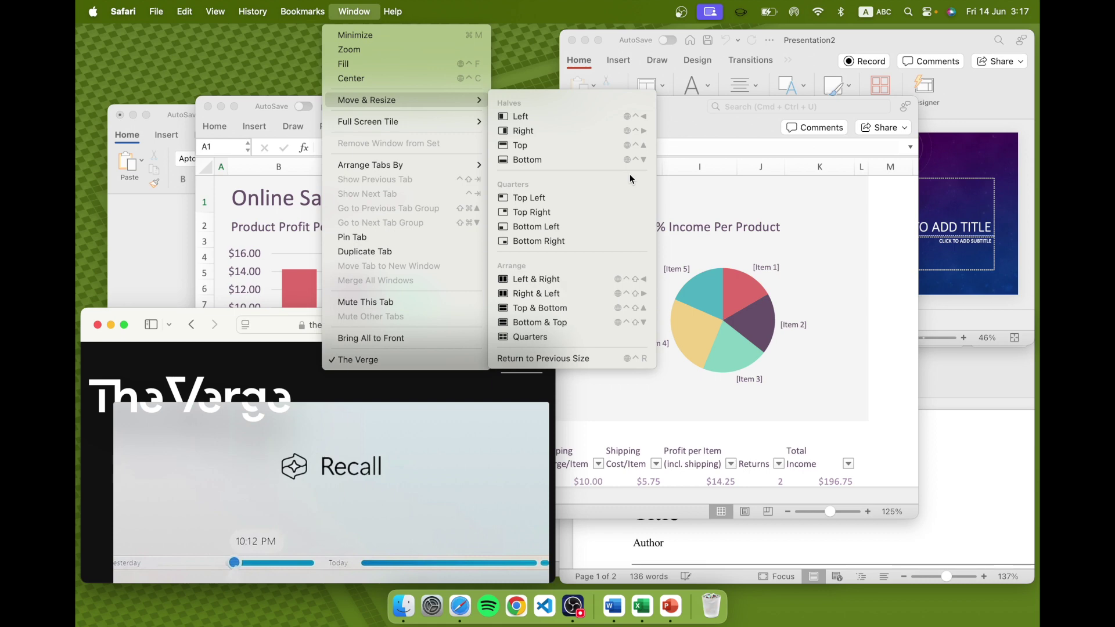
{"action": "key", "text": "alt"}
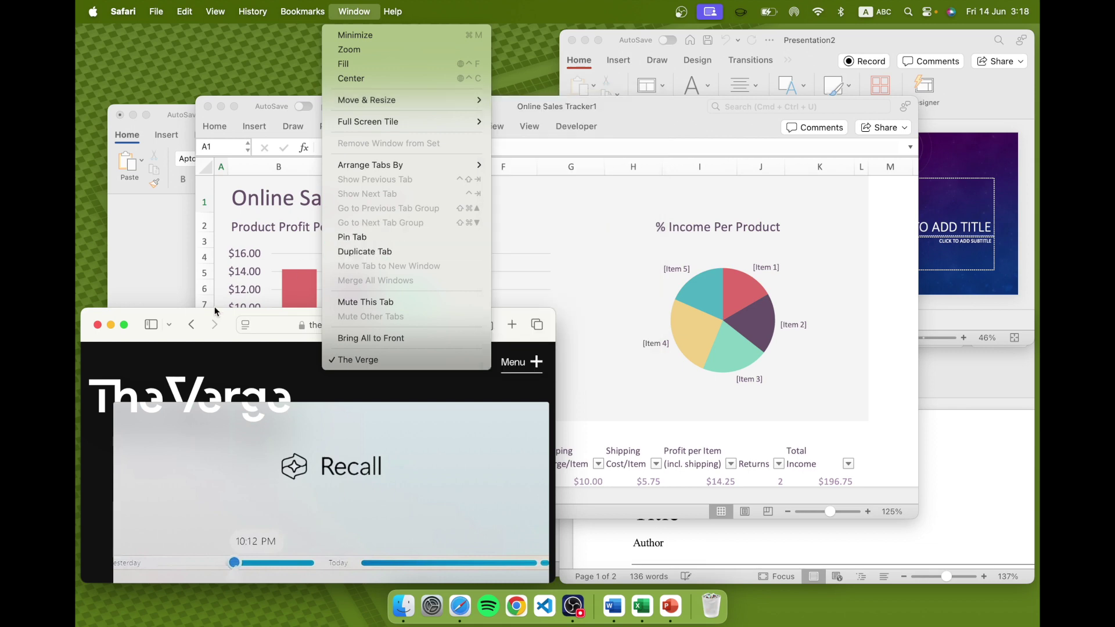
{"action": "left_click", "coordinate": [182, 314]}
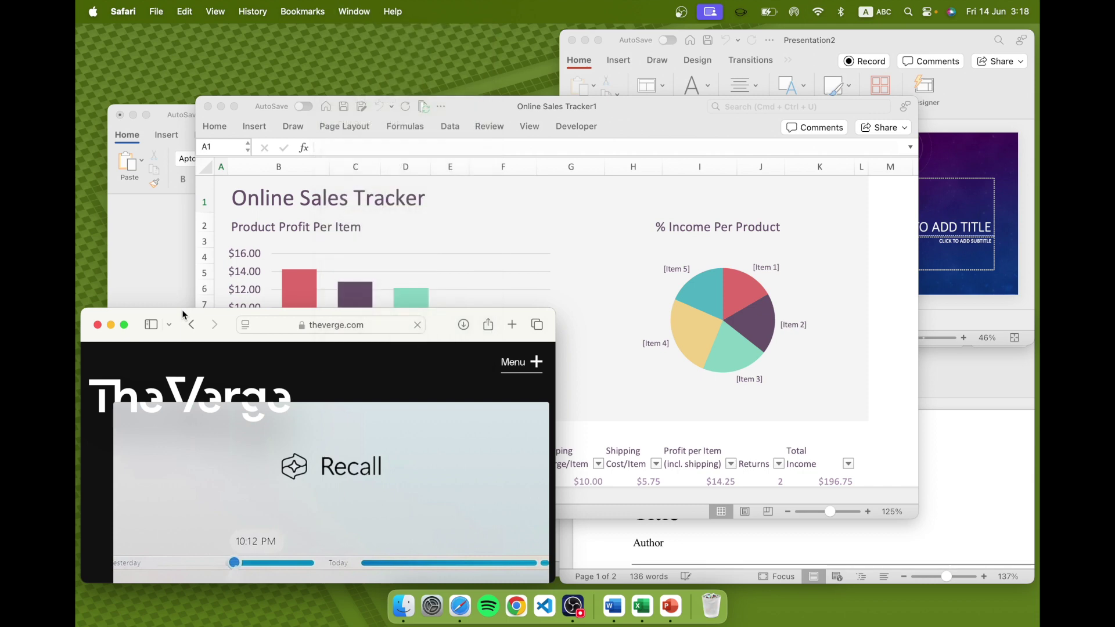
Step: Tile Safari top, bottom, left, then right with Fn+Ctrl+arrows, and make it fill the screen
{"action": "key", "text": "fn+ctrl+Up"}
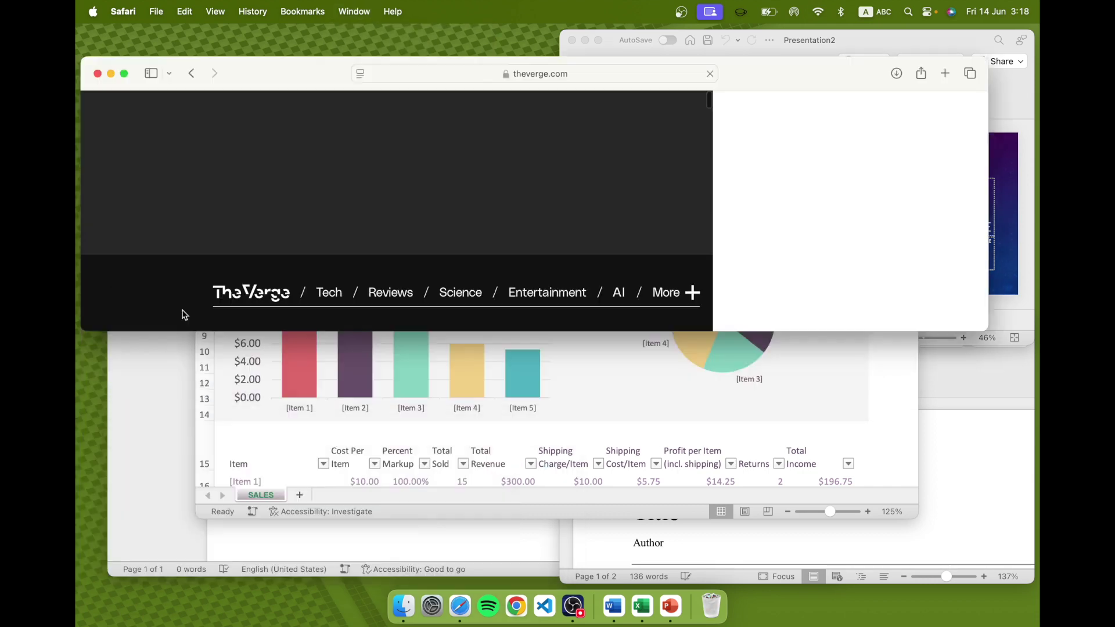
{"action": "key", "text": "fn+ctrl+Down"}
{"action": "key", "text": "fn+ctrl+Left"}
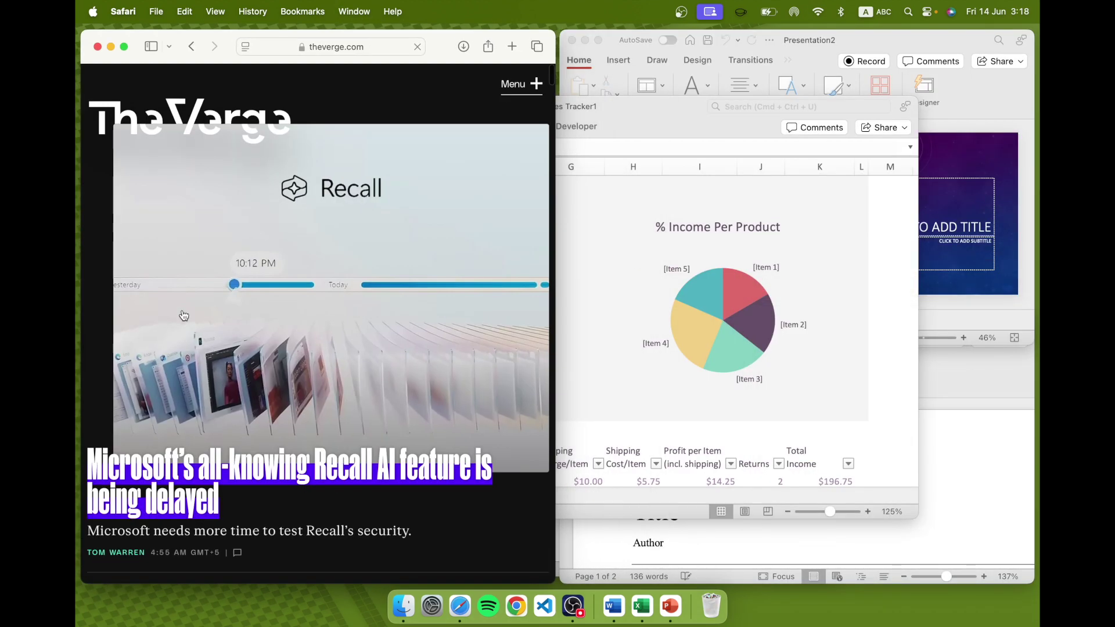
{"action": "key", "text": "fn+ctrl+Right"}
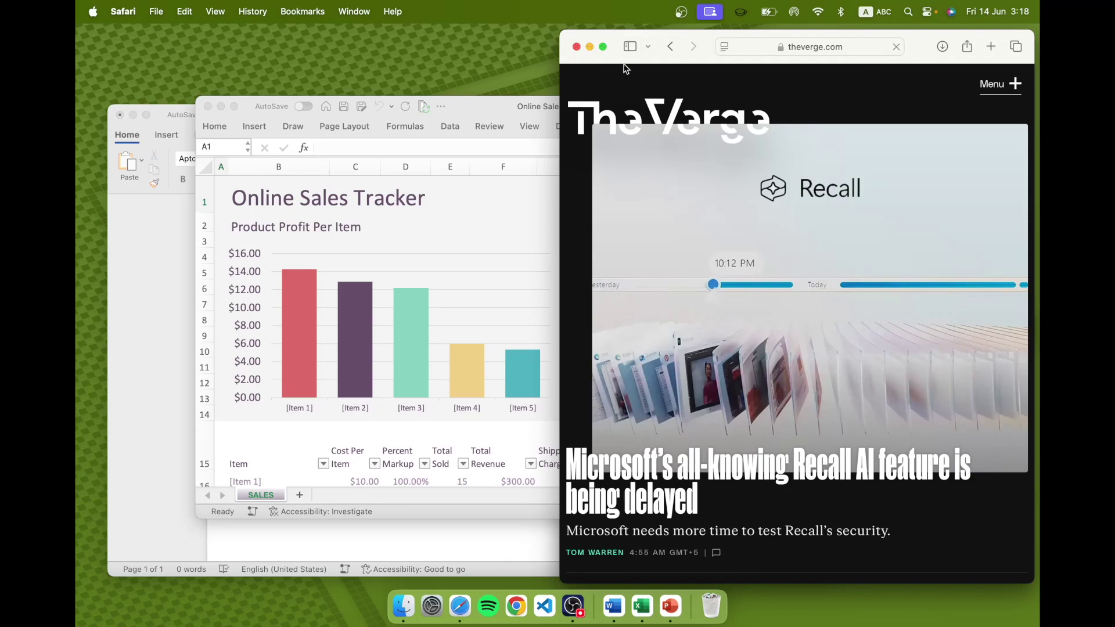
{"action": "left_click", "coordinate": [603, 46]}
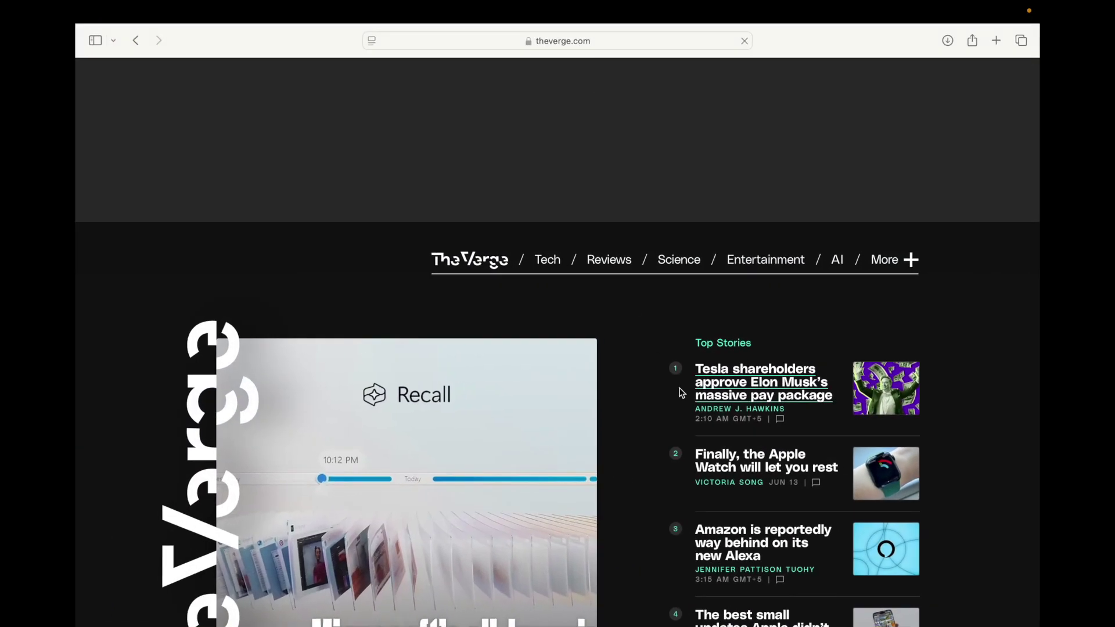
Step: Open the Tesla shareholders article and show it in Reader view
{"action": "left_click", "coordinate": [756, 389]}
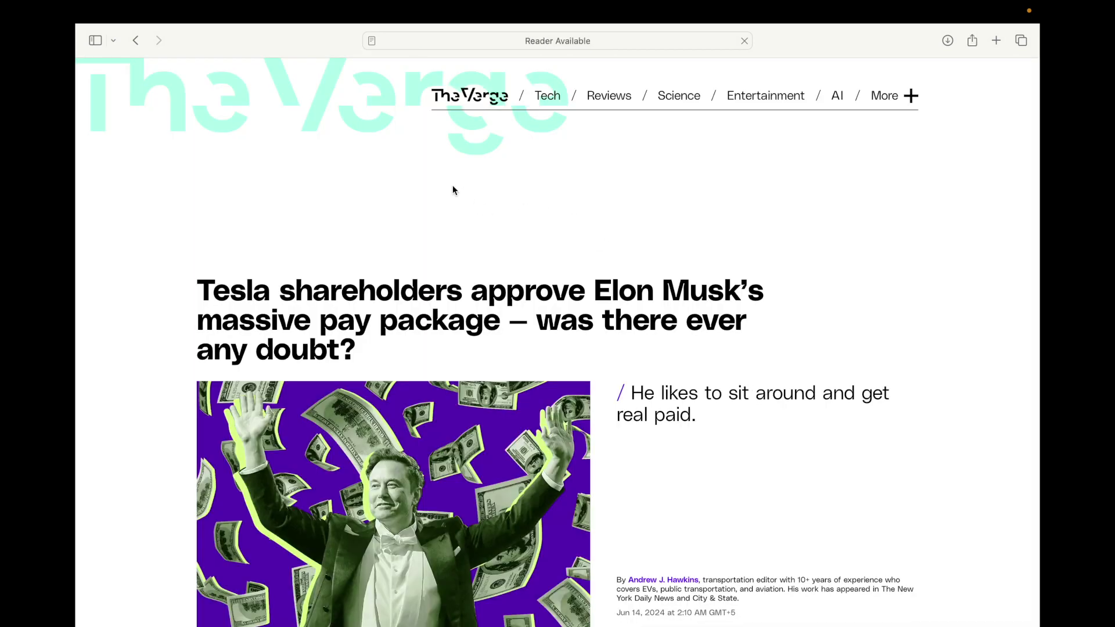
{"action": "left_click", "coordinate": [373, 42]}
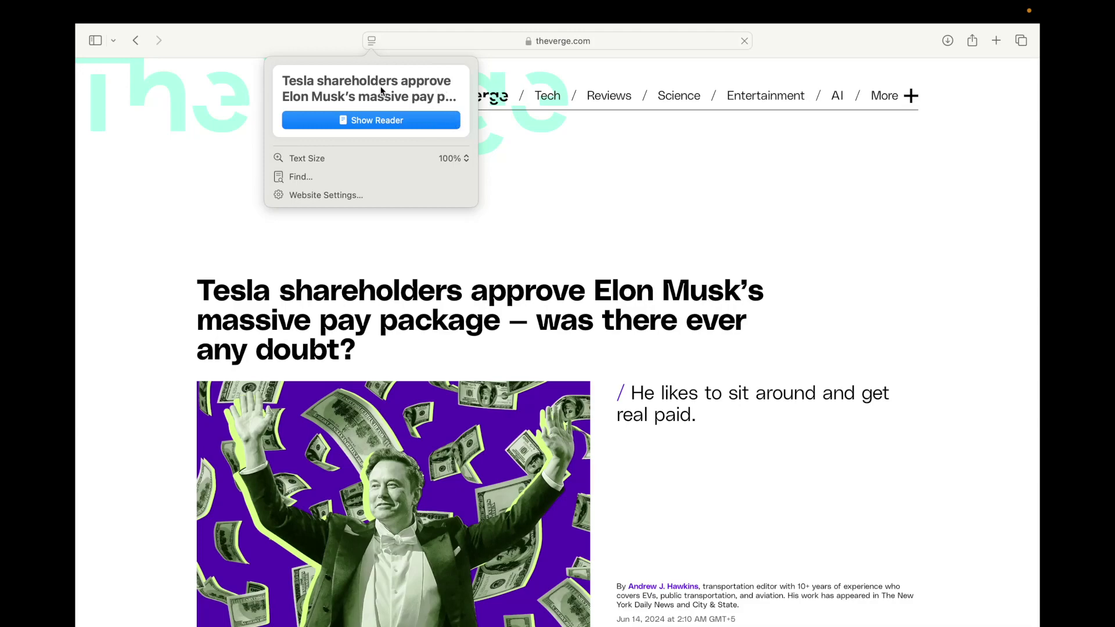
{"action": "left_click", "coordinate": [380, 125]}
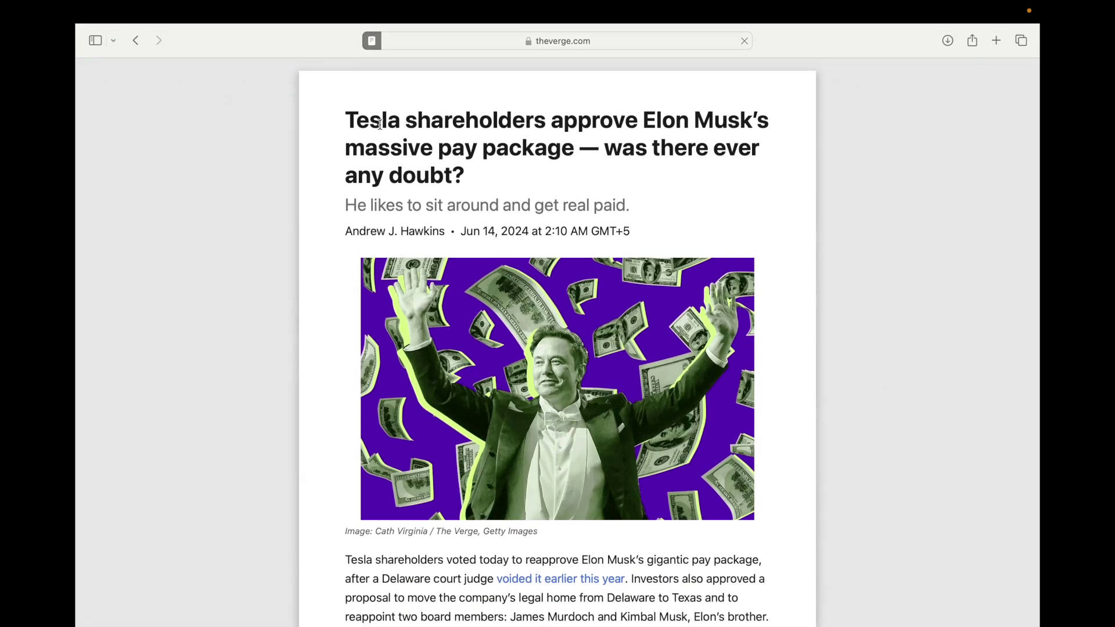
Step: Hide Reader to return to the normal article, then leave full screen
{"action": "left_click", "coordinate": [374, 43]}
{"action": "left_click", "coordinate": [222, 237]}
{"action": "left_click", "coordinate": [221, 236]}
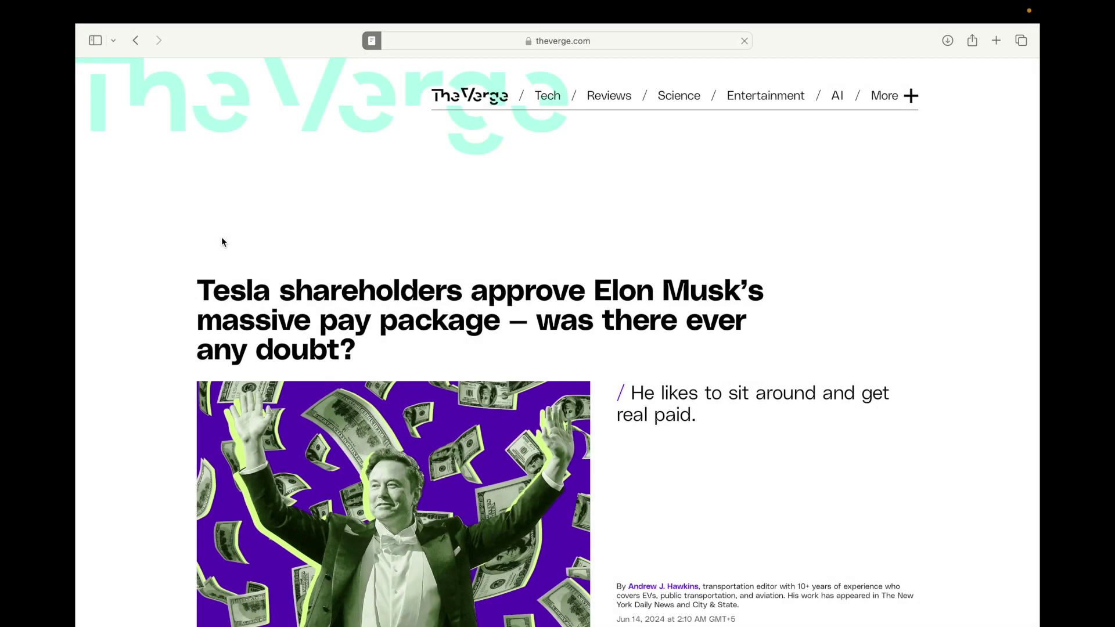
{"action": "key", "text": "super+Tab"}
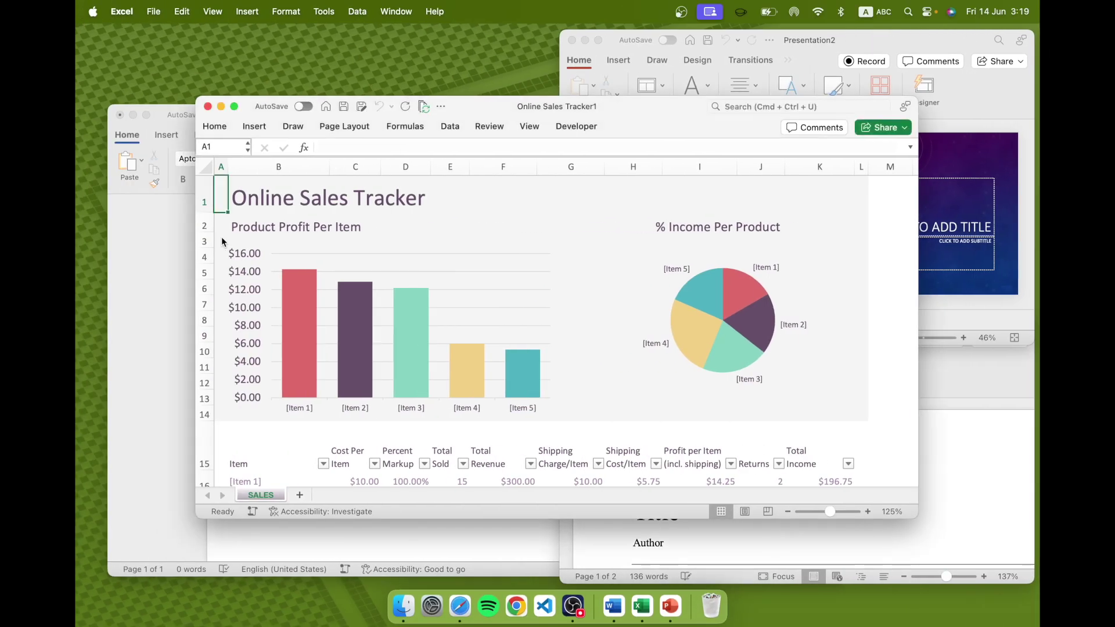
Step: Minimize the Online Sales Tracker, blank Word document, PowerPoint presentation and Document2 windows to the Dock
{"action": "left_click", "coordinate": [221, 108]}
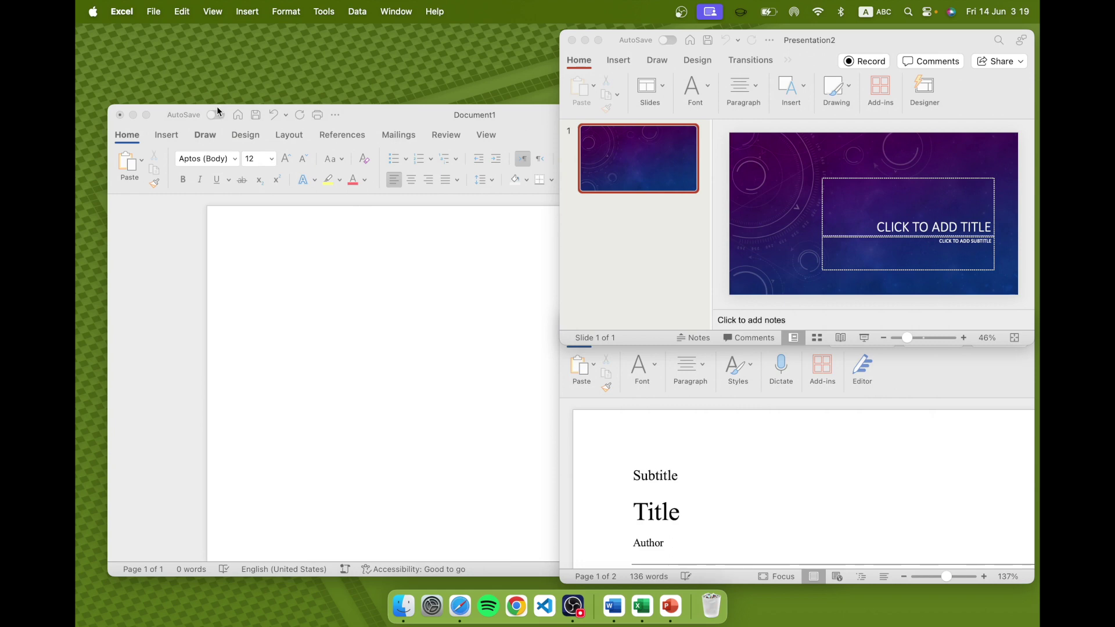
{"action": "left_click", "coordinate": [133, 115]}
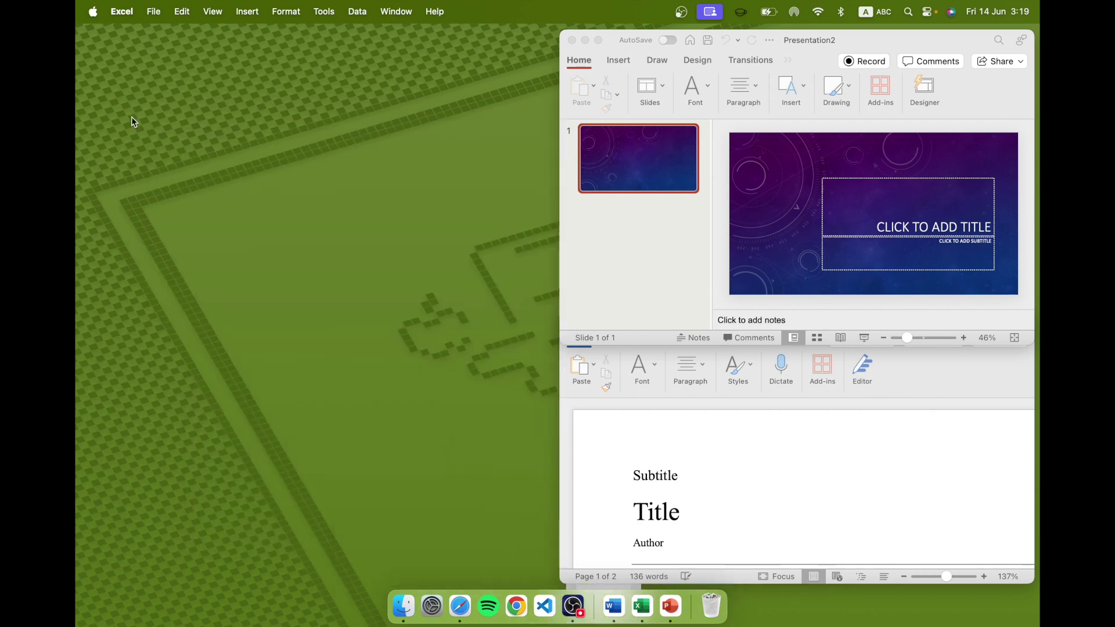
{"action": "left_click", "coordinate": [584, 40]}
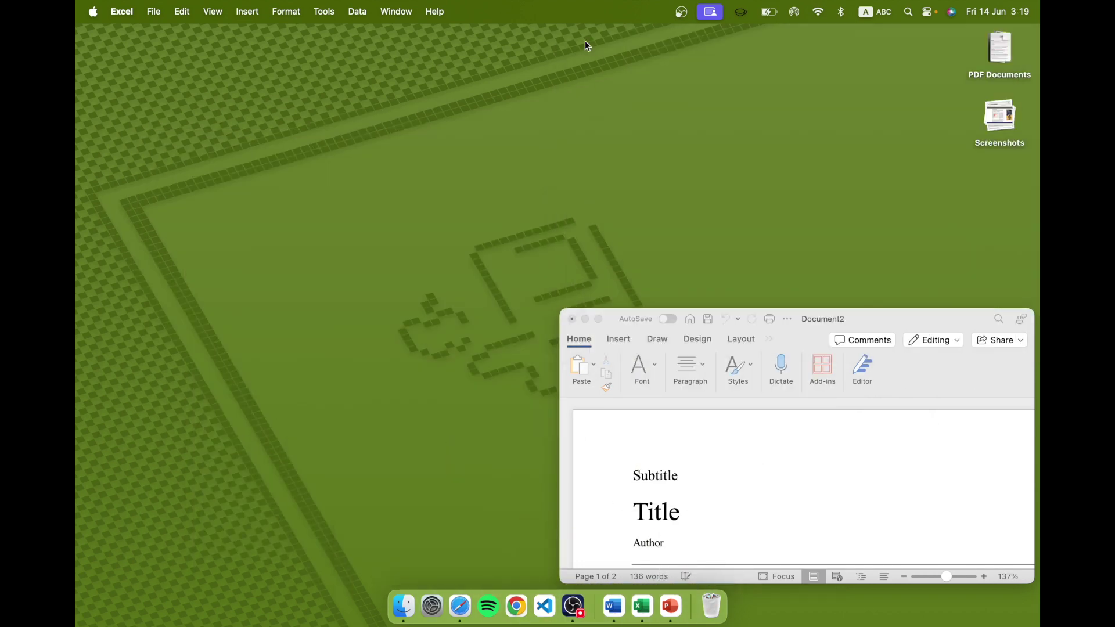
{"action": "left_click", "coordinate": [586, 318]}
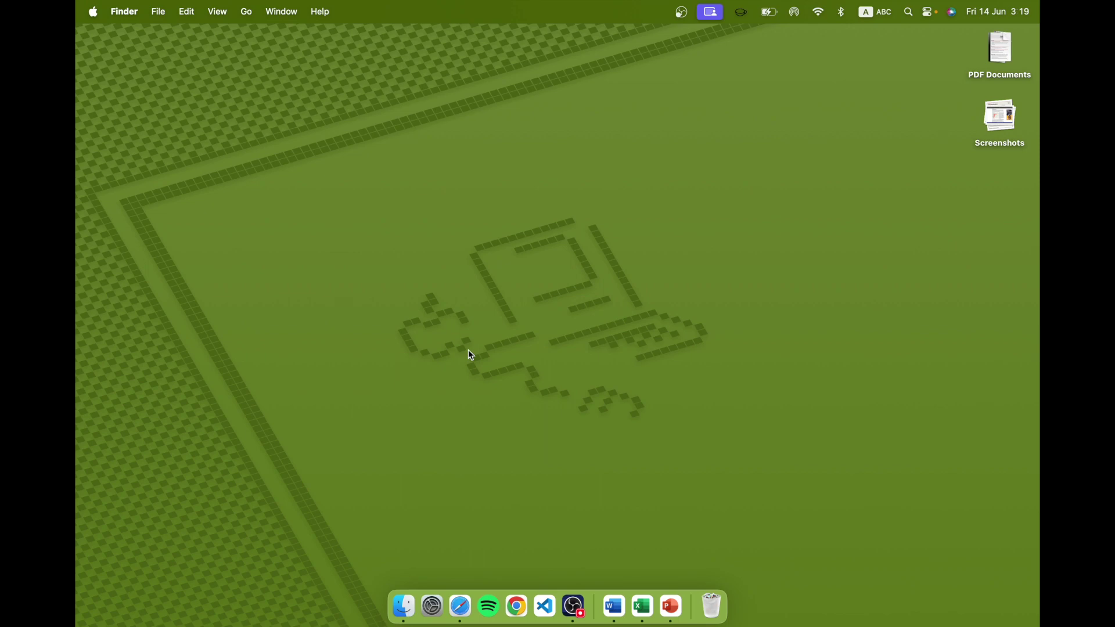